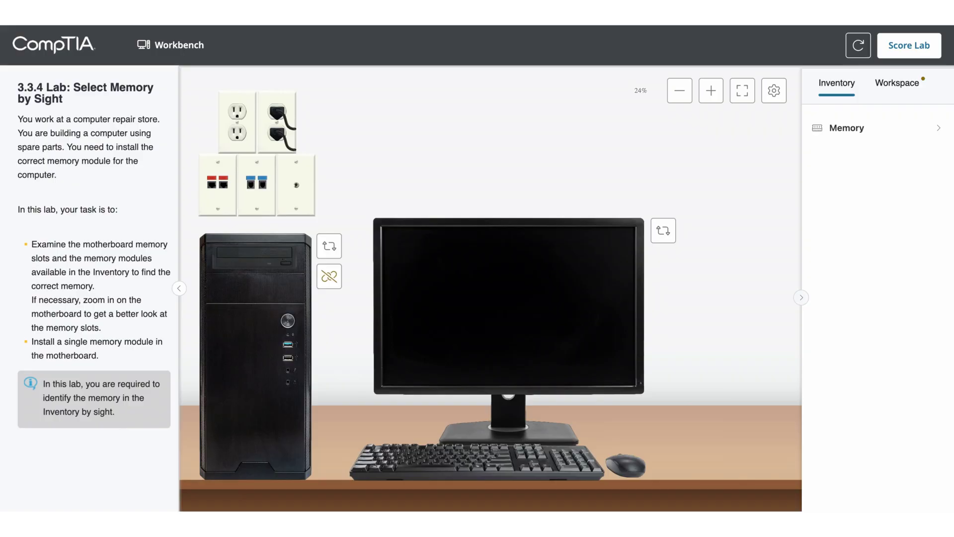
Switch the case to the Motherboard view and zoom in three times on the memory slots.
left_click(329, 245)
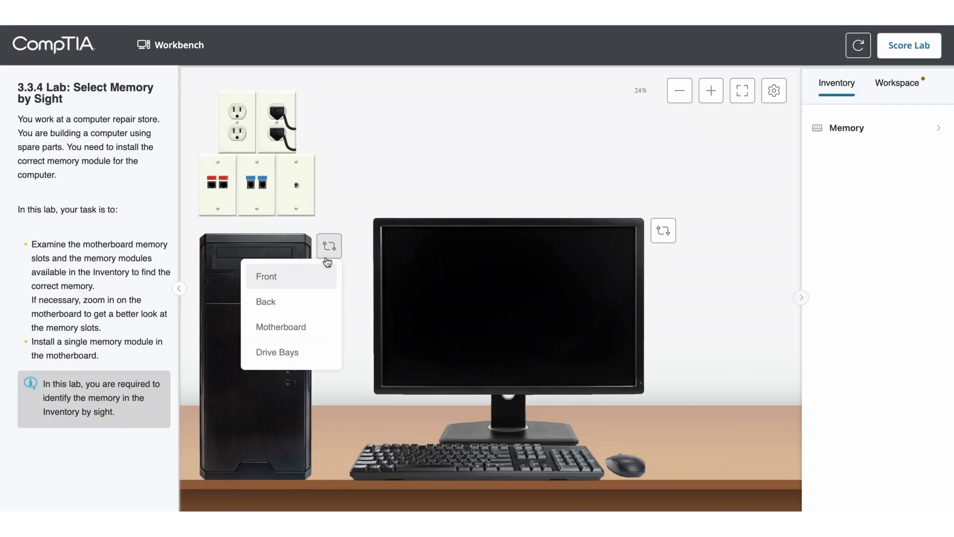
left_click(298, 326)
left_click(695, 90)
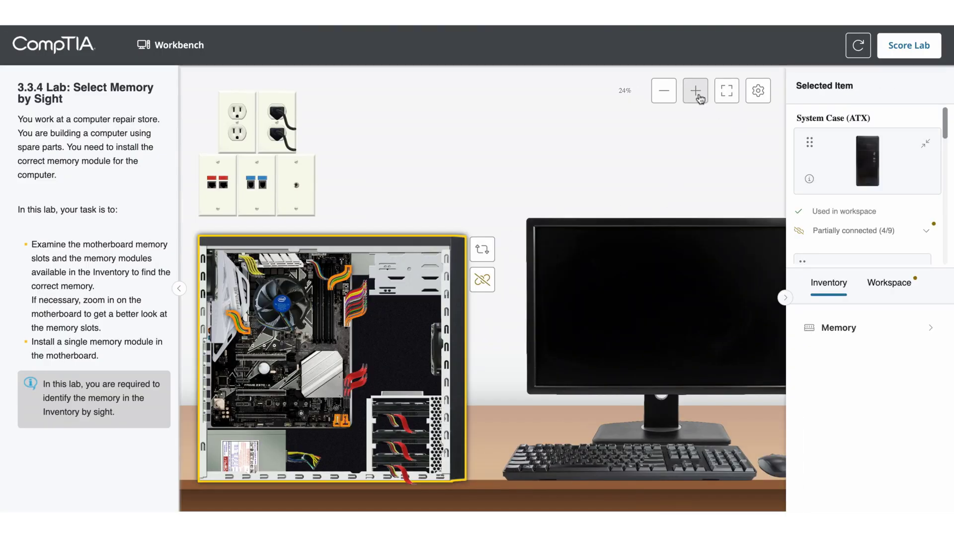
scroll(626, 285, "down", 5)
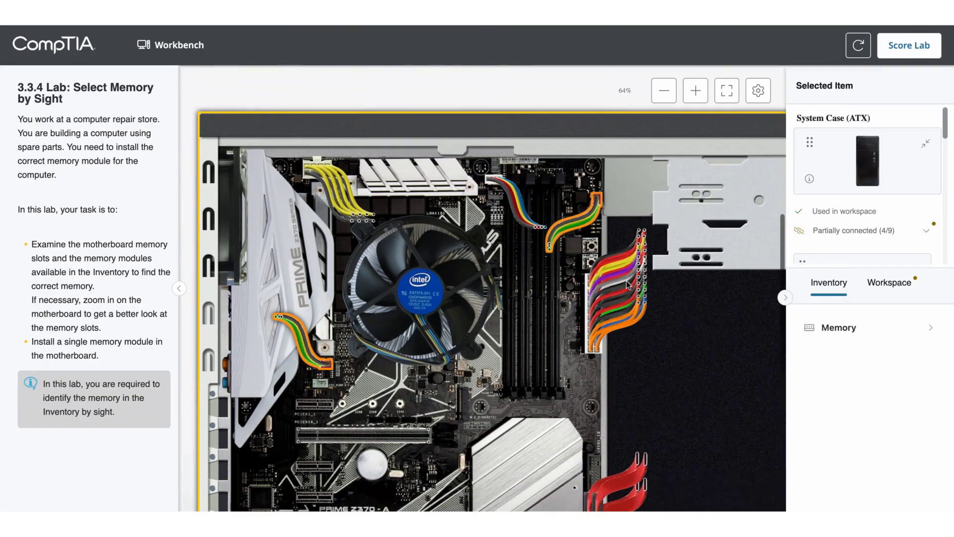
left_click(695, 90)
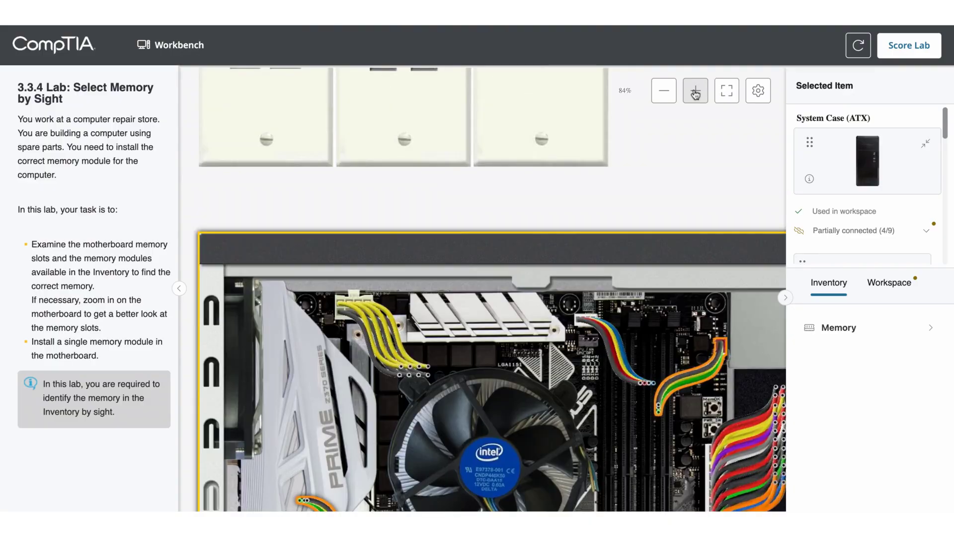
scroll(656, 363, "down", 5)
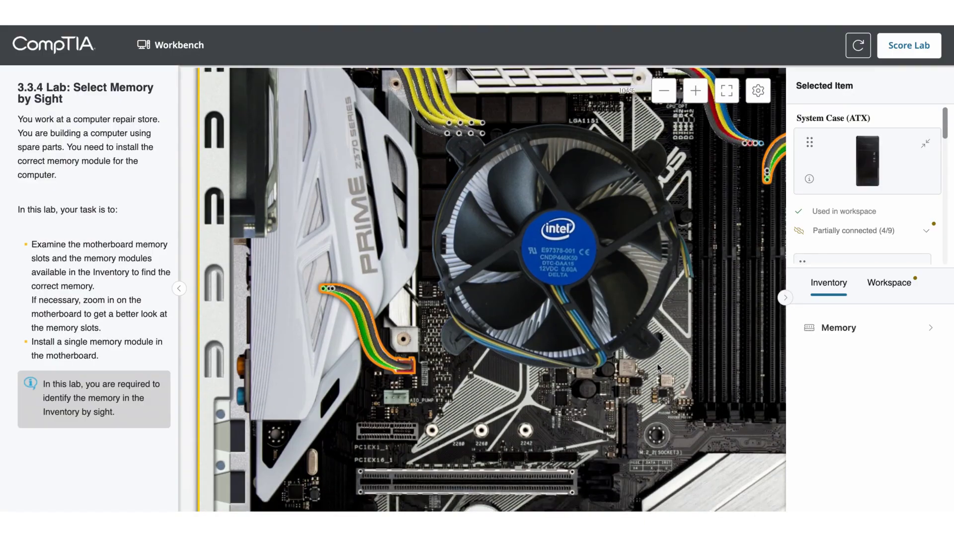
scroll(657, 363, "right", 5)
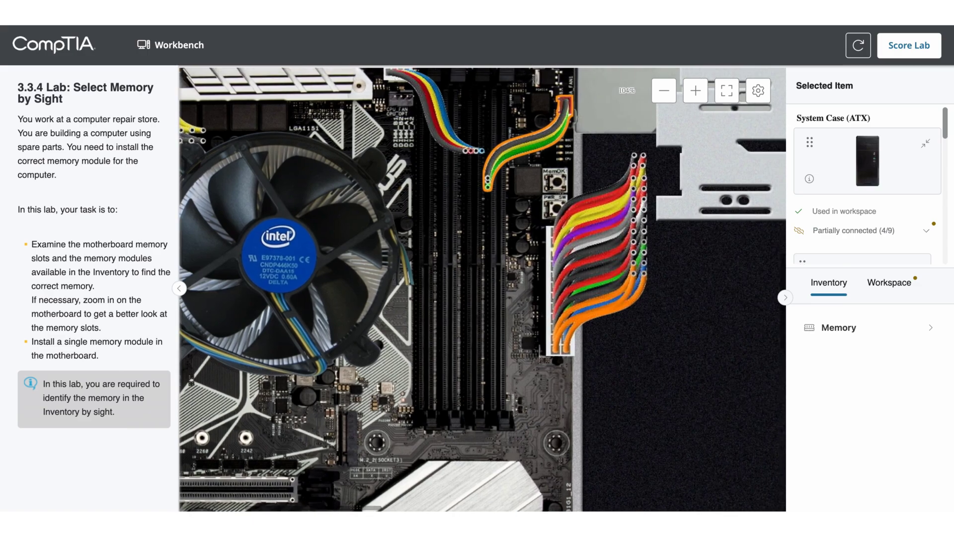
scroll(681, 148, "up", 3)
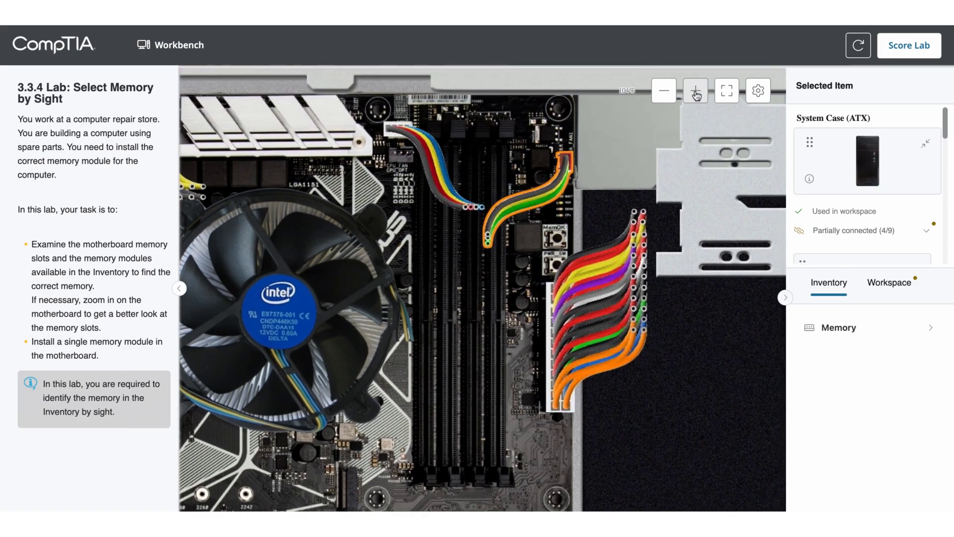
left_click(696, 90)
scroll(662, 360, "down", 5)
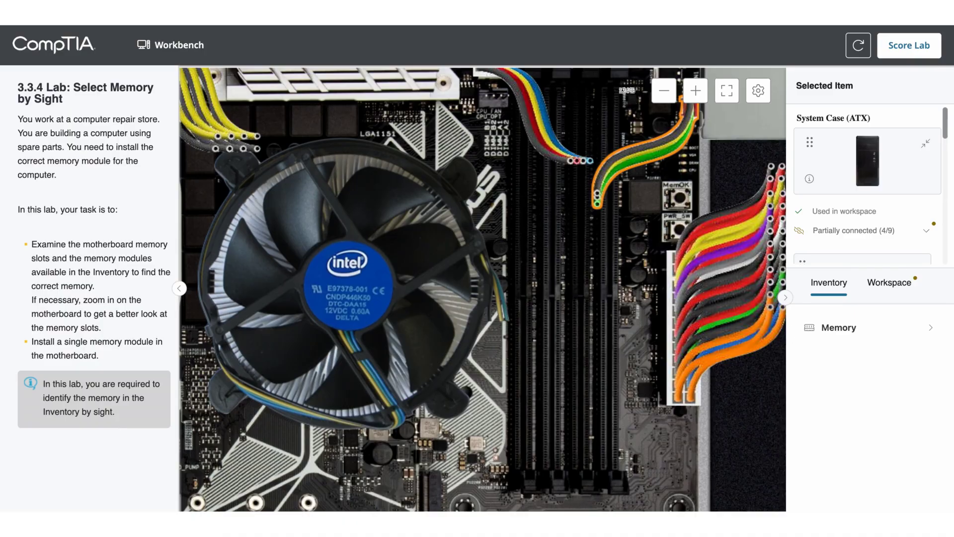
Expand Inventory's Memory category and inspect an enlarged view of the DDR2 module's details.
left_click(857, 328)
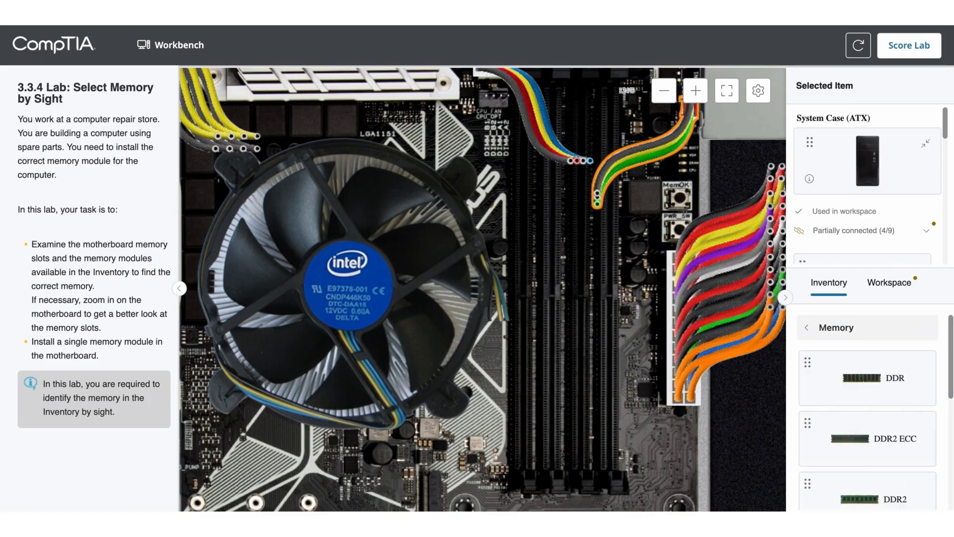
scroll(911, 420, "down", 1)
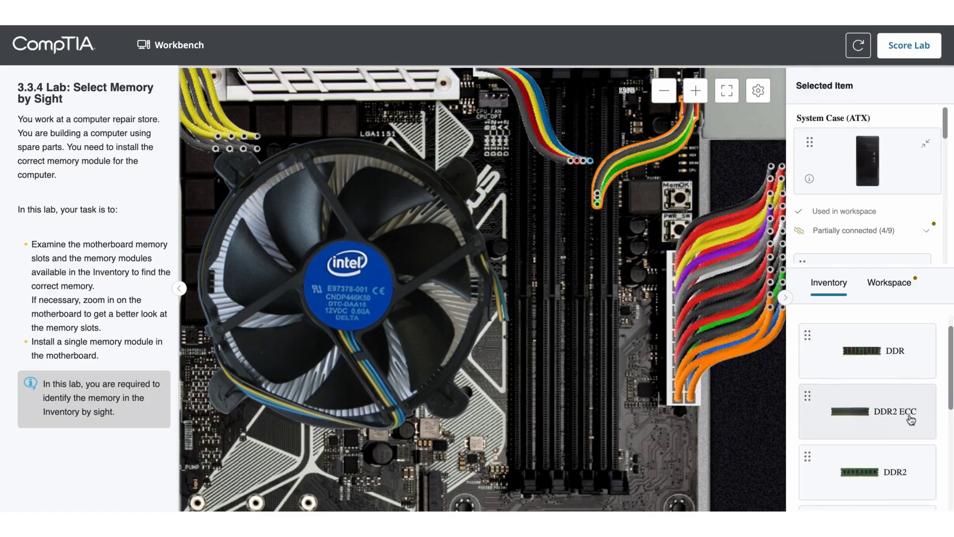
scroll(911, 402, "down", 2)
left_click(877, 411)
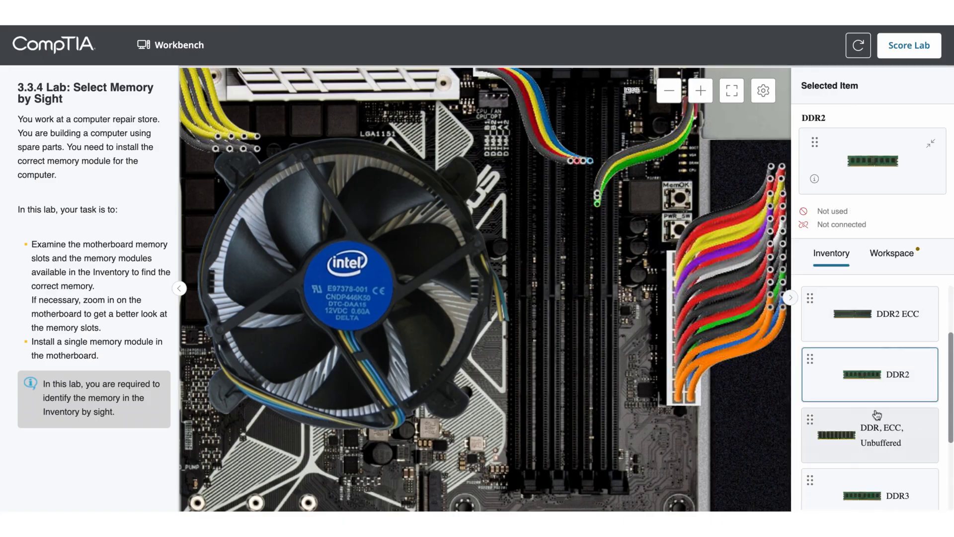
left_click(815, 181)
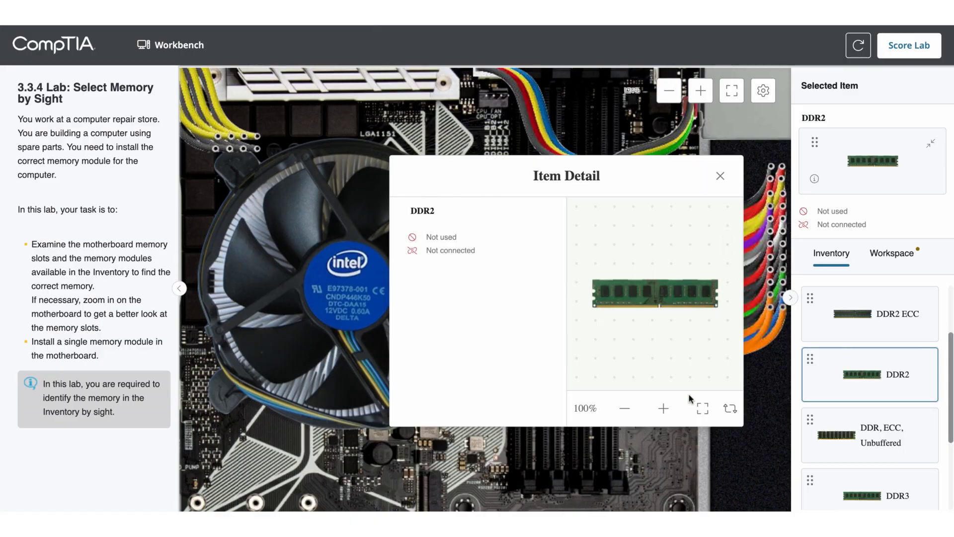
left_click(663, 409)
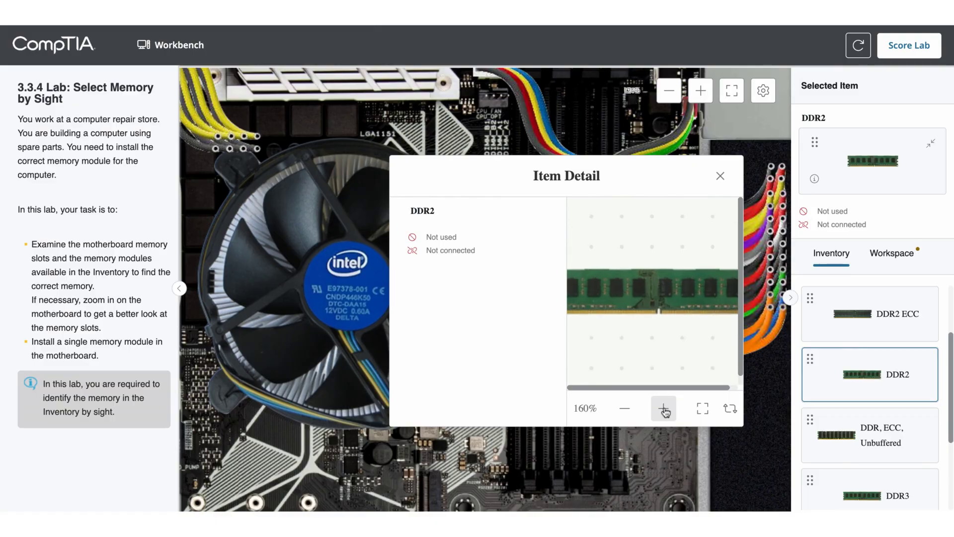
left_click(720, 176)
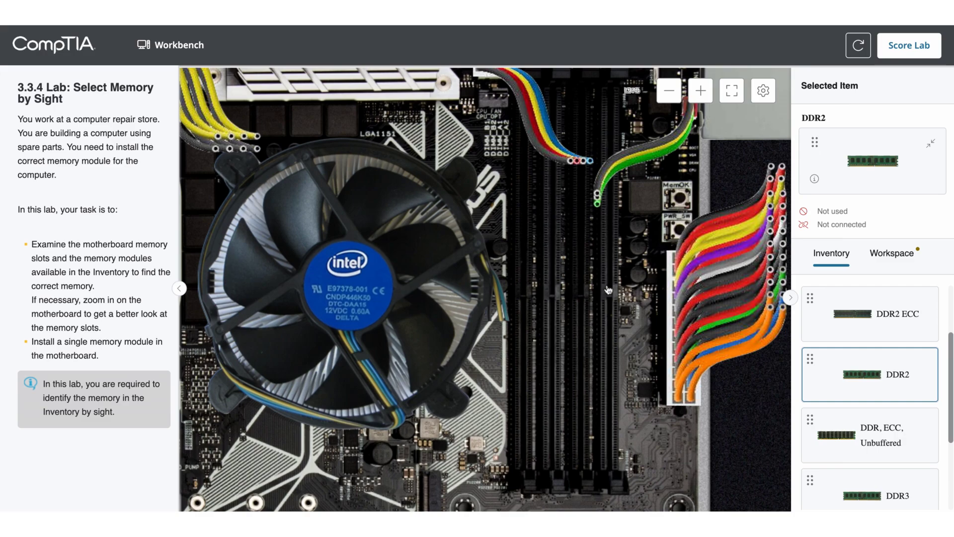
scroll(834, 382, "down", 1)
scroll(835, 382, "down", 3)
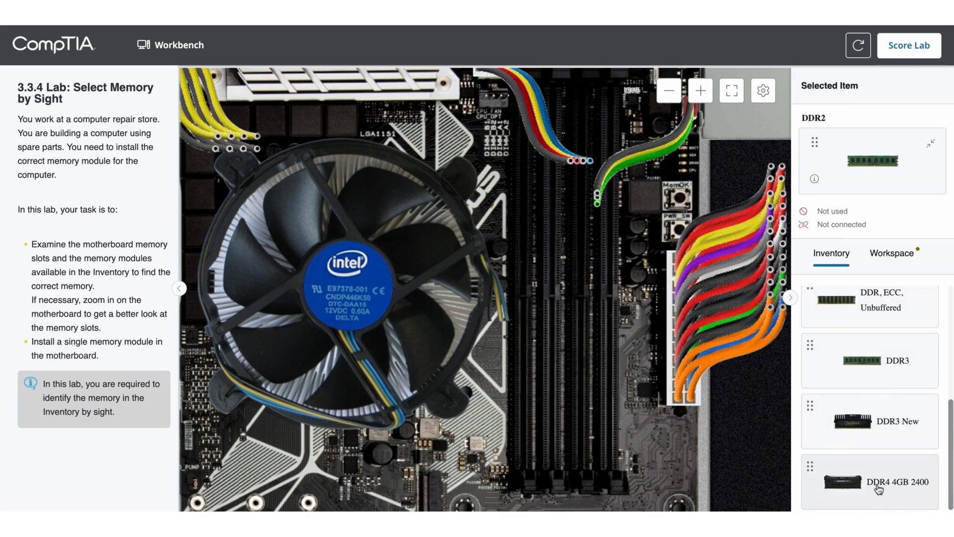
left_click(881, 486)
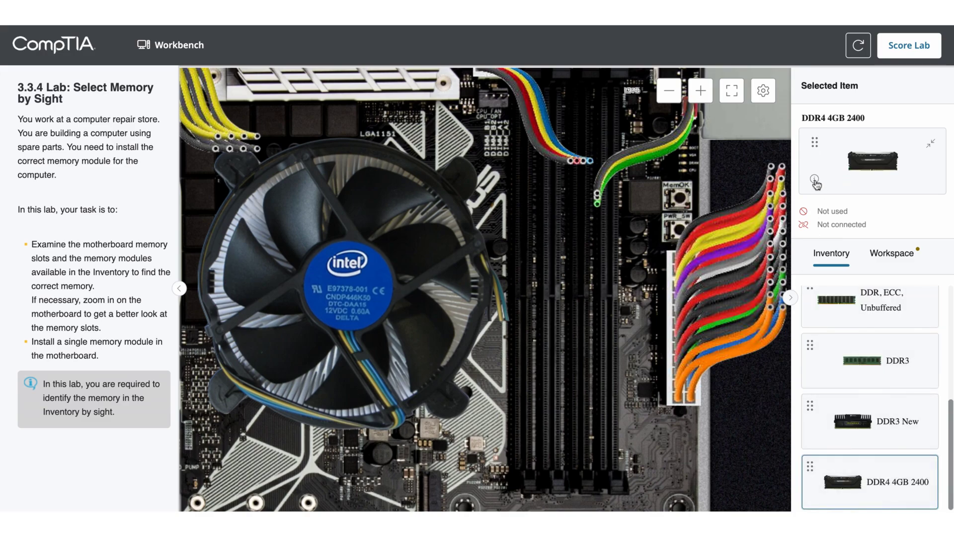
left_click(814, 180)
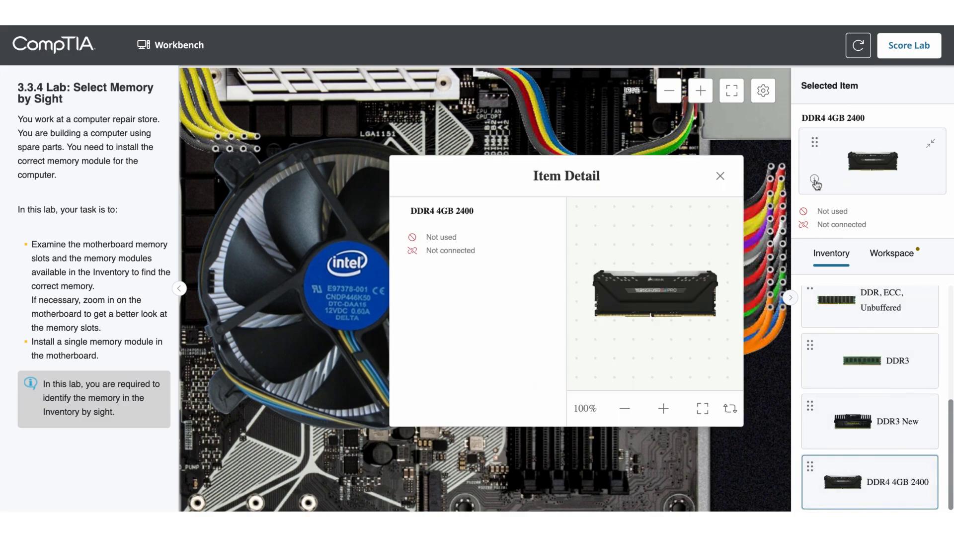
left_click(663, 407)
left_click(662, 408)
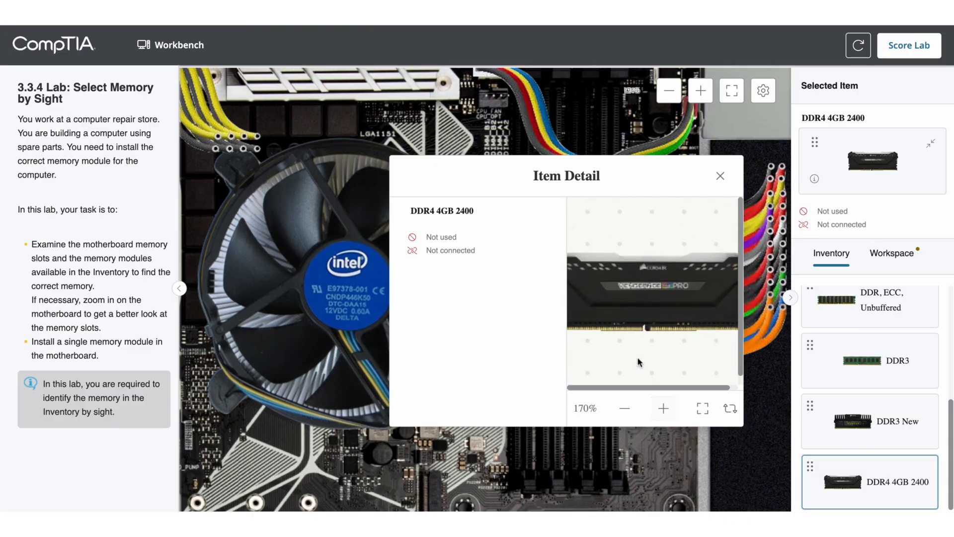
left_click(726, 184)
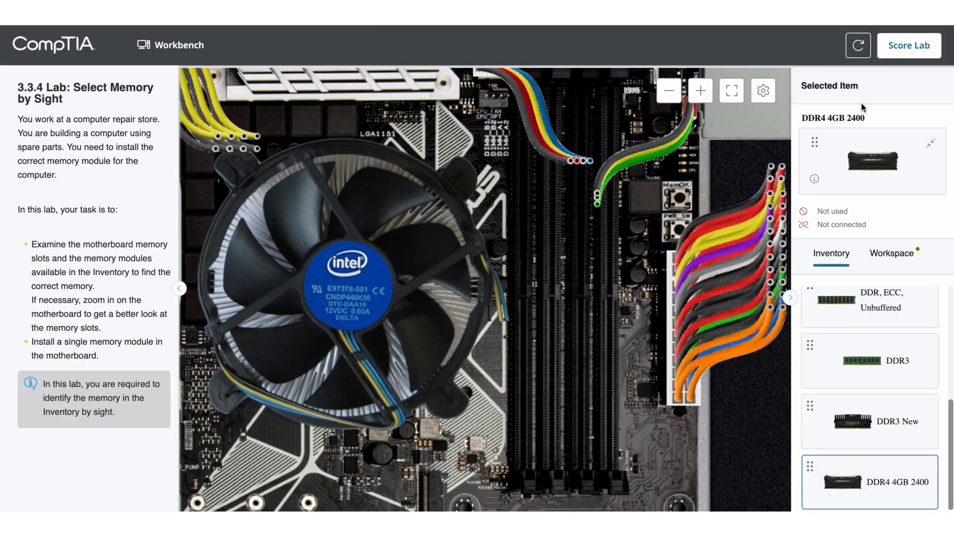
Review the motherboard's component details.
left_click(645, 409)
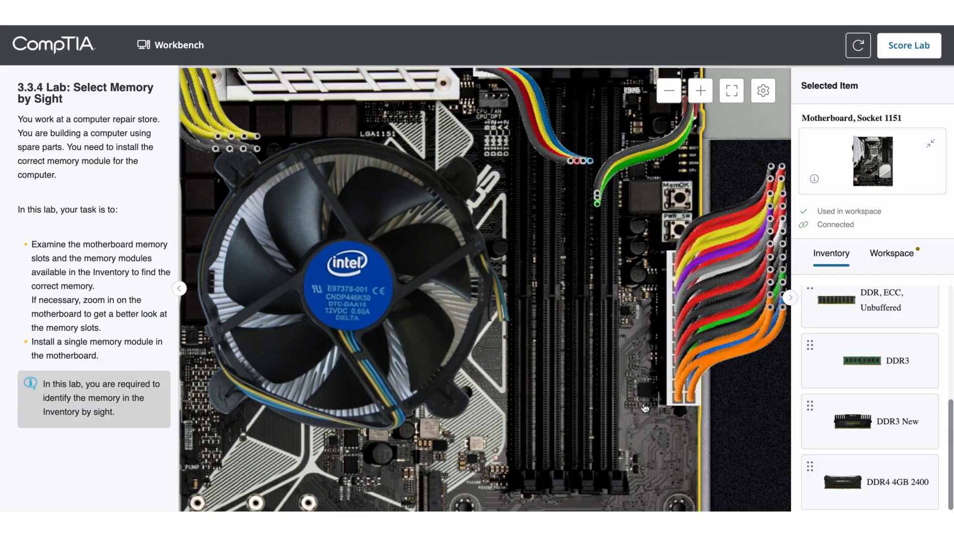
left_click(815, 179)
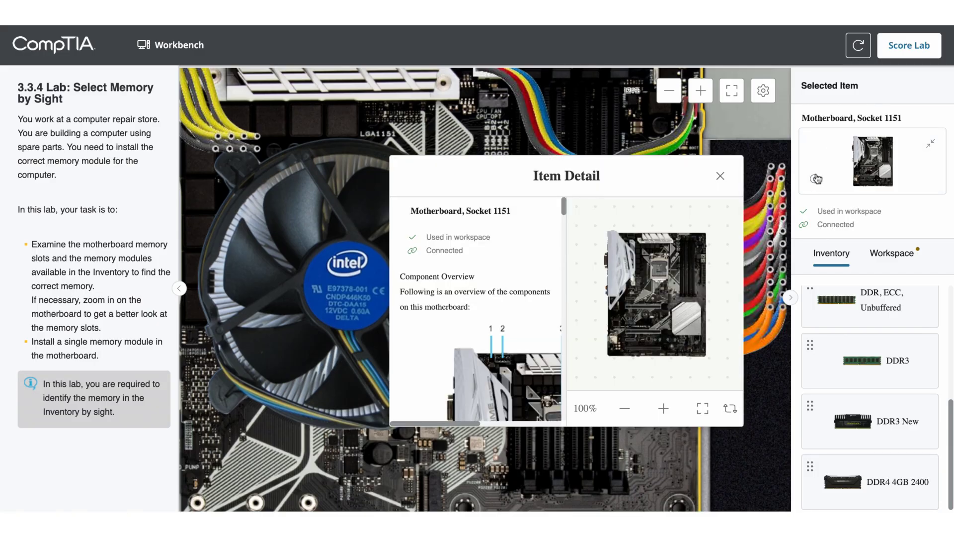
scroll(499, 323, "down", 2)
scroll(499, 322, "down", 2)
scroll(499, 322, "down", 2)
scroll(499, 322, "down", 1)
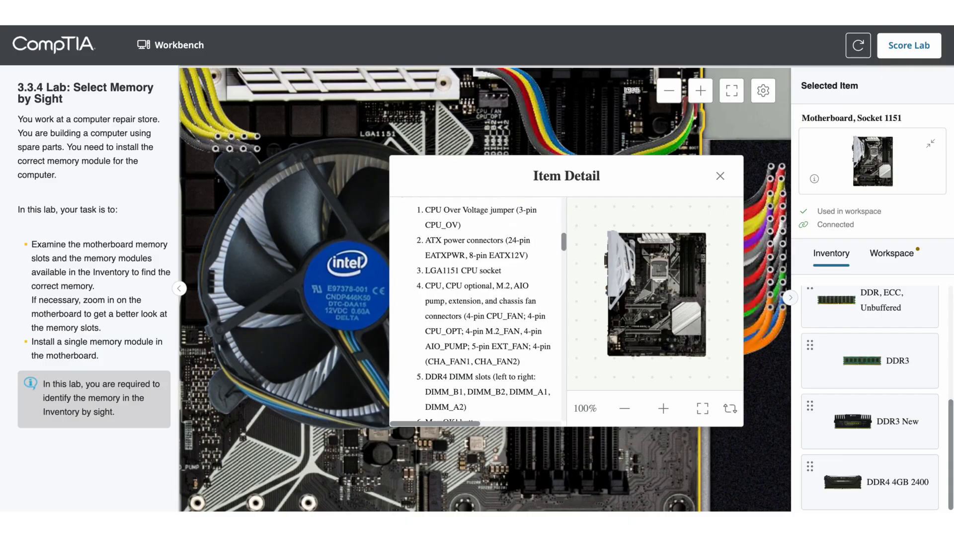
scroll(499, 322, "down", 1)
scroll(500, 322, "down", 1)
scroll(500, 322, "down", 1)
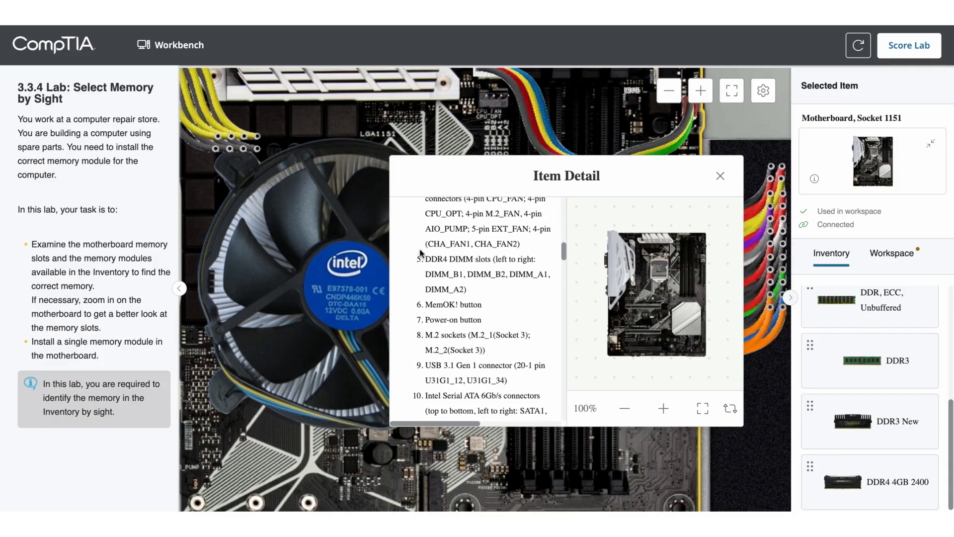
left_click(729, 177)
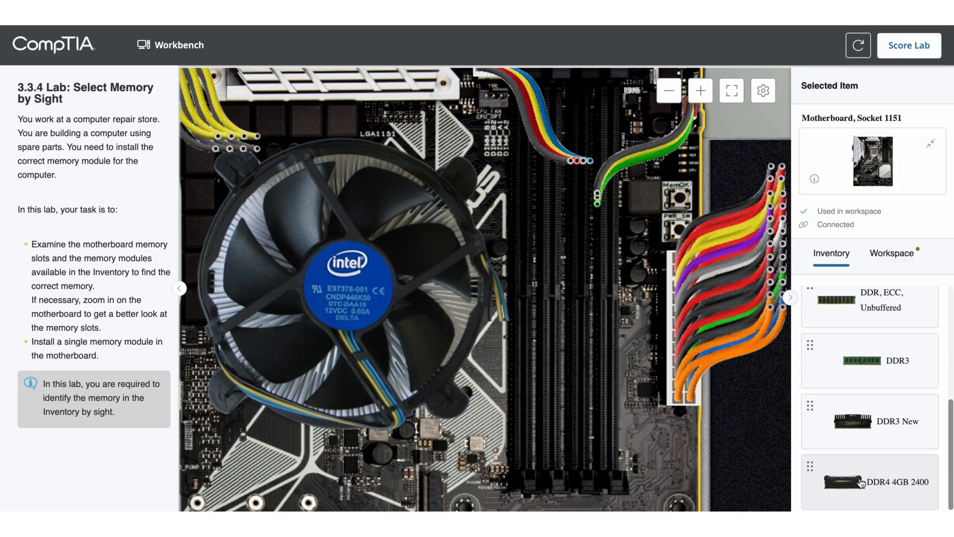
Install the DDR4 4GB 2400 module in the first memory slot and score the lab.
left_click_drag(860, 483, 857, 481)
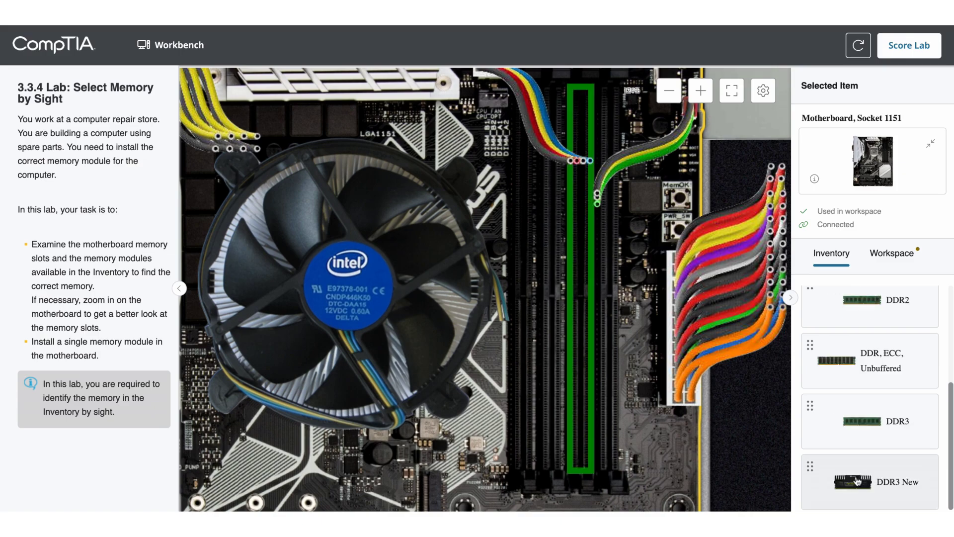
left_click_drag(637, 373, 525, 276)
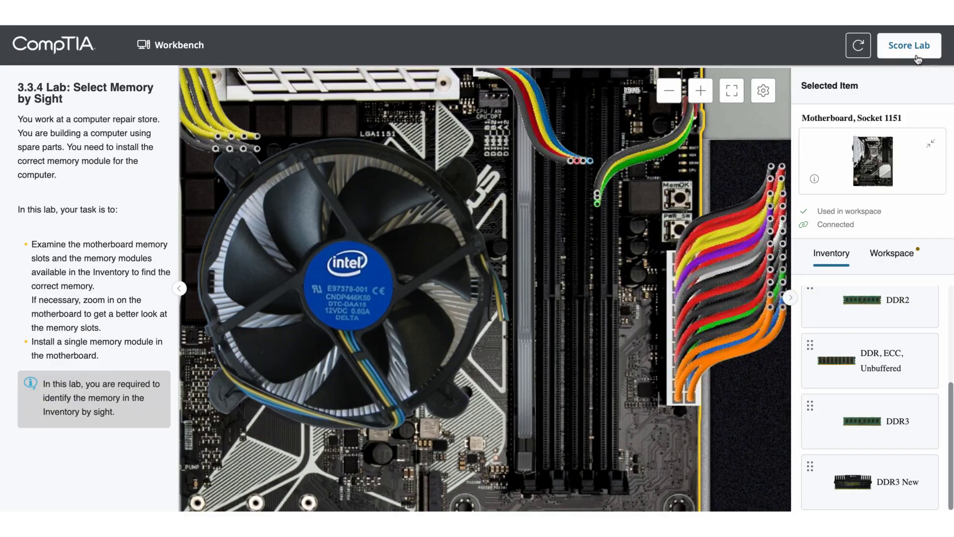
left_click(916, 55)
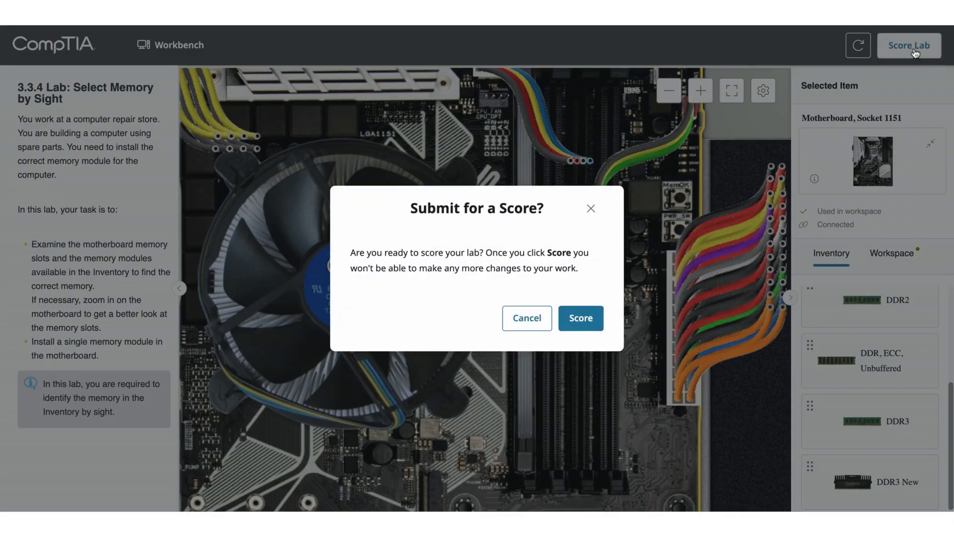
left_click(583, 328)
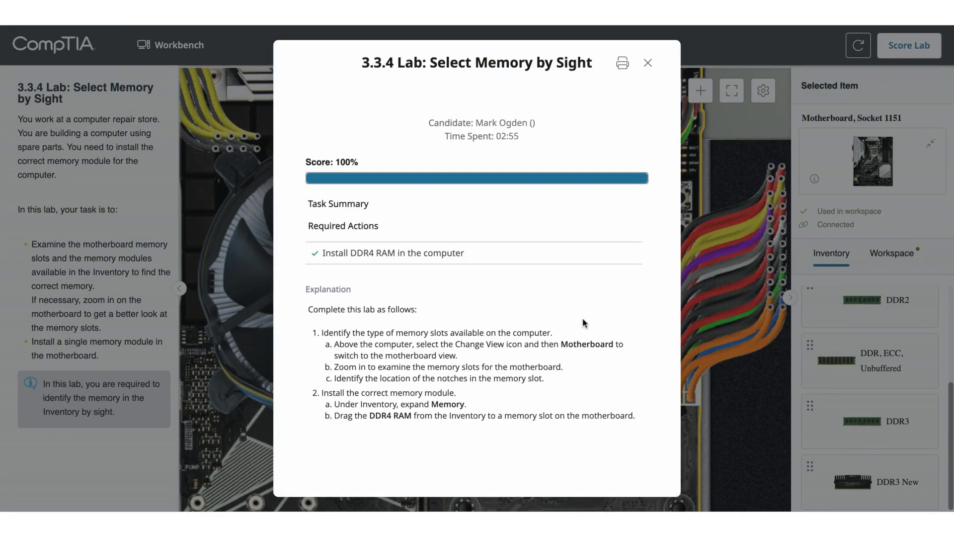